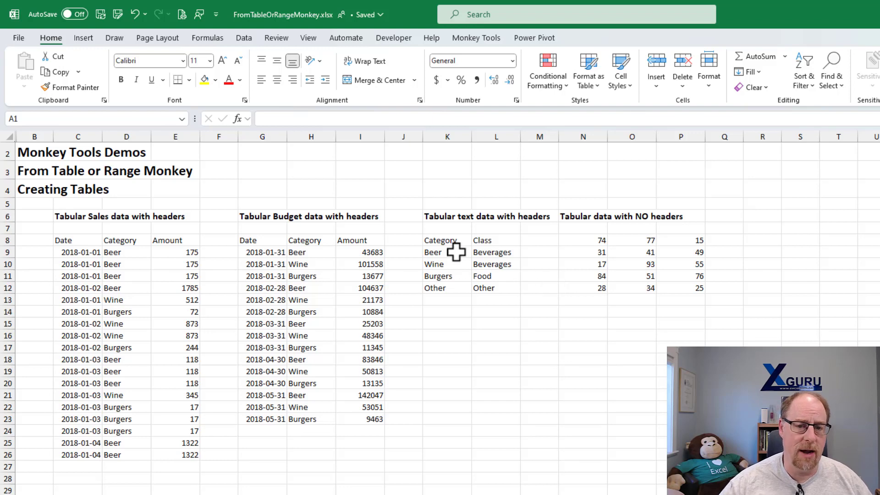
left_click_drag(452, 242, 491, 286)
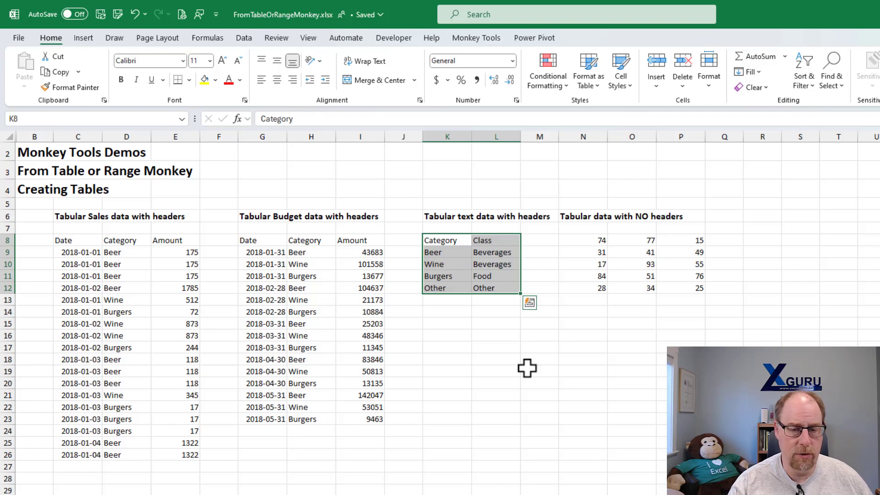
key("ctrl+t")
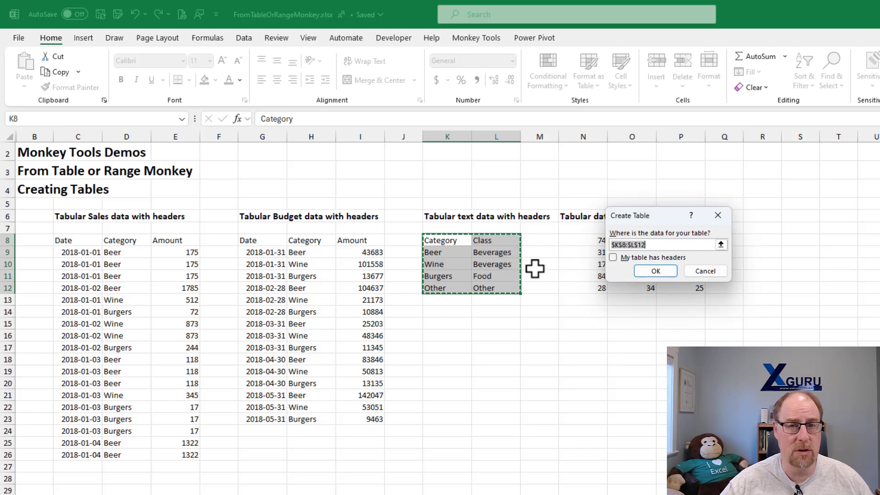
left_click(707, 273)
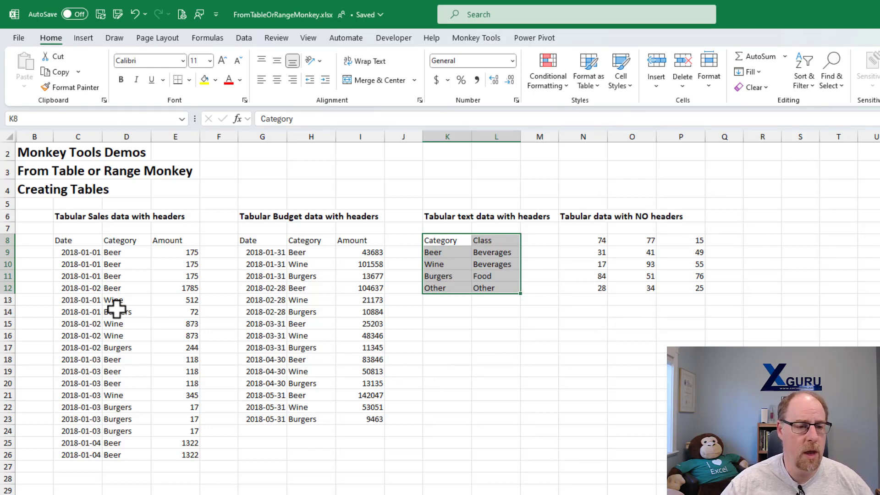
- Convert the tabular sales data with headers into a table named Sales
left_click(118, 277)
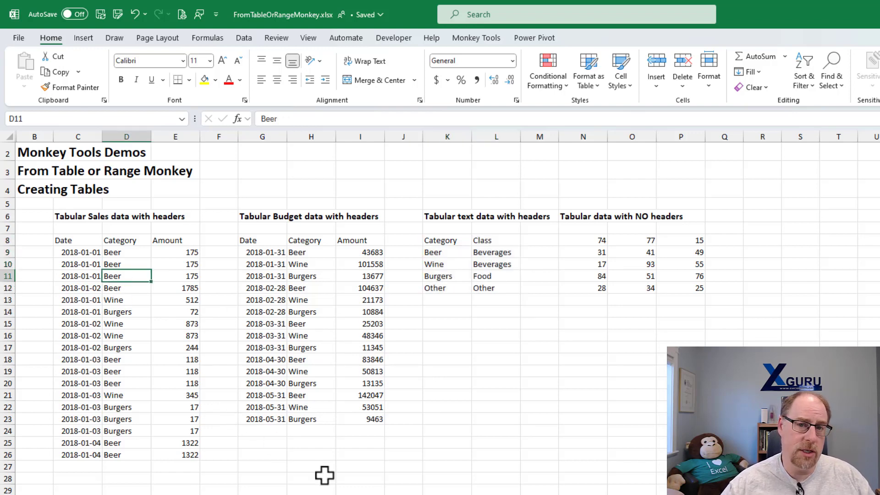
key("ctrl+t")
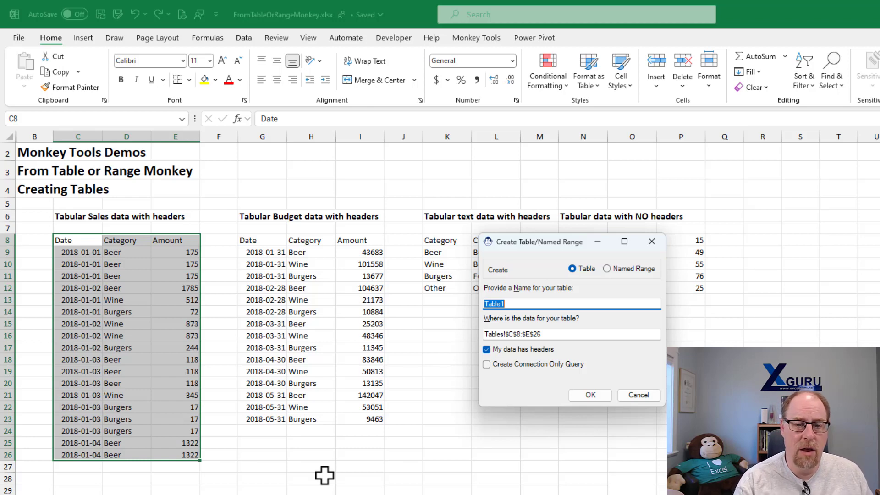
type("Sales")
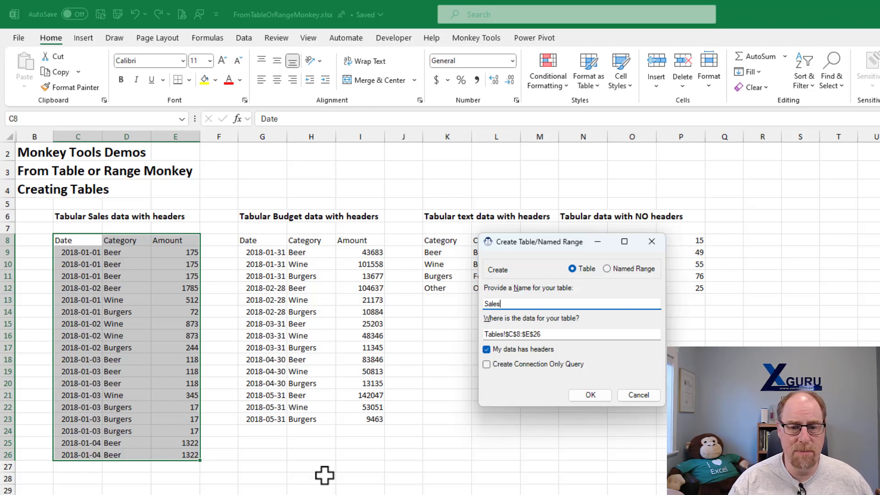
key("Return")
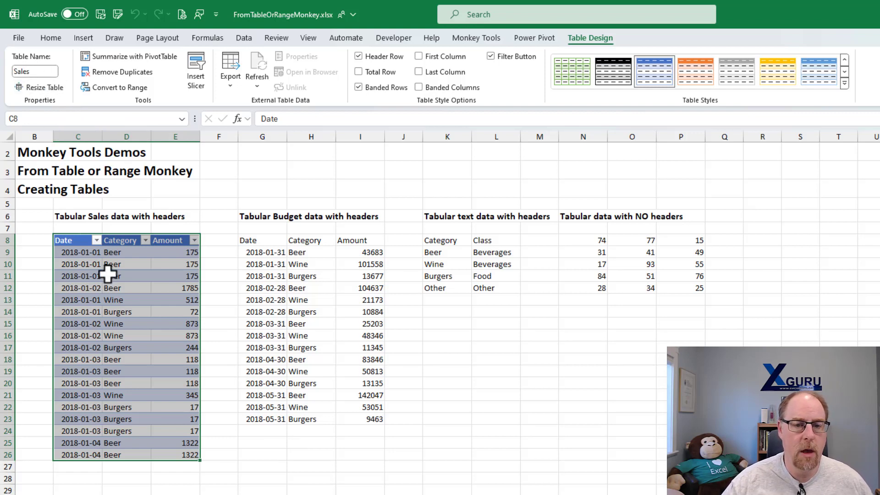
- Convert the tabular budget data into a table named Budgets, with headers and a connection-only query
left_click(270, 288)
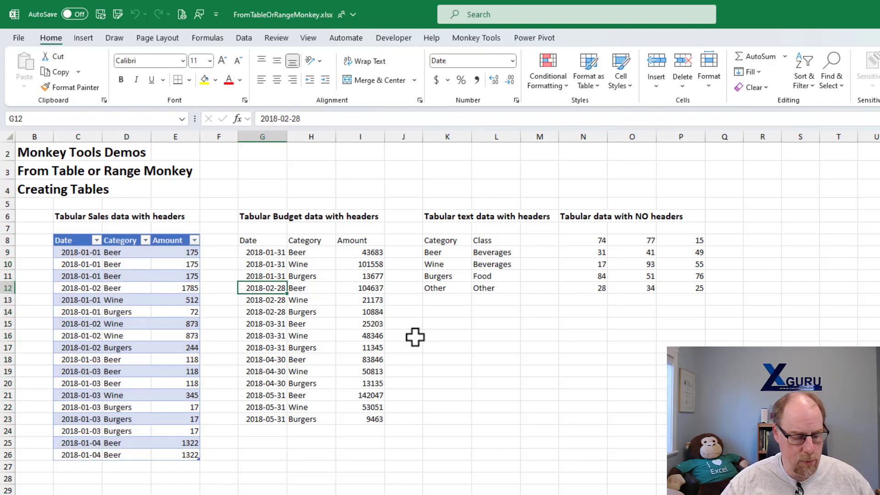
key("ctrl+t")
type("Budgets")
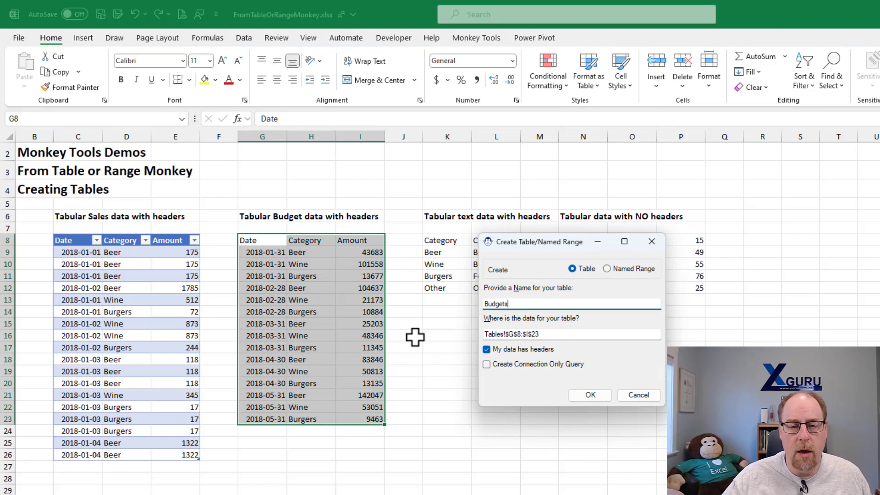
left_click(486, 365)
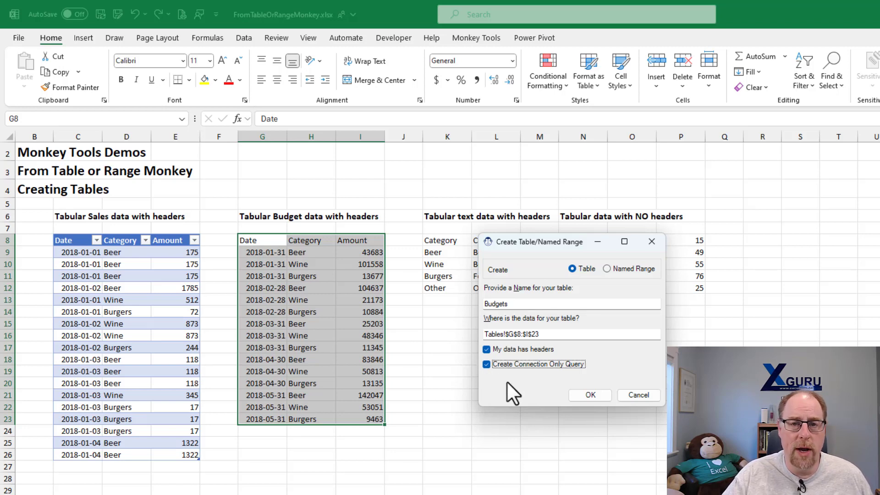
left_click(589, 394)
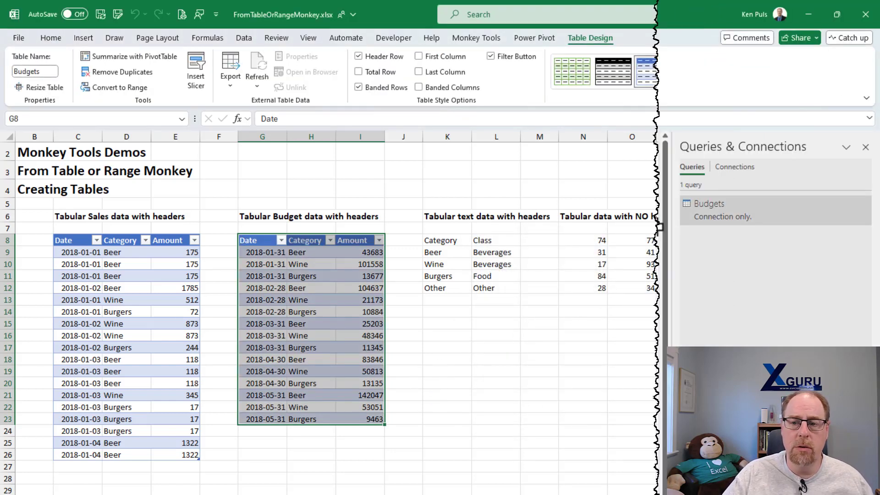
- Open the Budgets query in Power Query, inspect the table name in its Source step formula, and close the editor
double_click(711, 219)
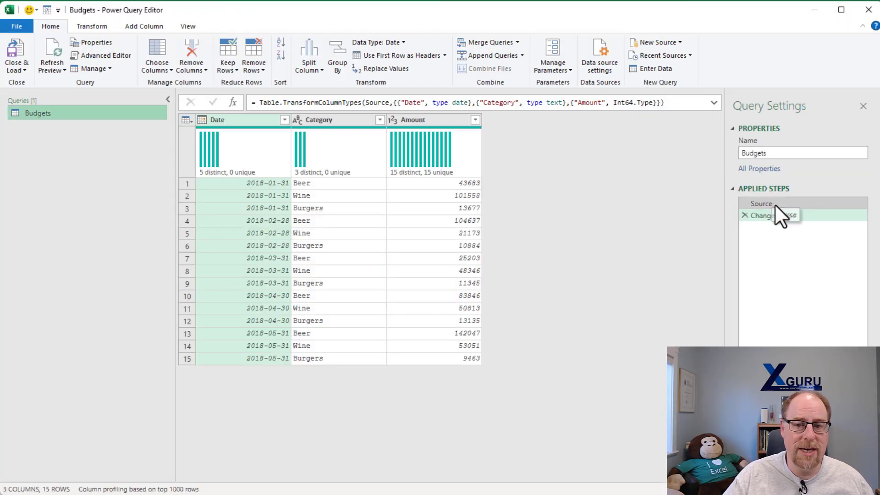
left_click(775, 204)
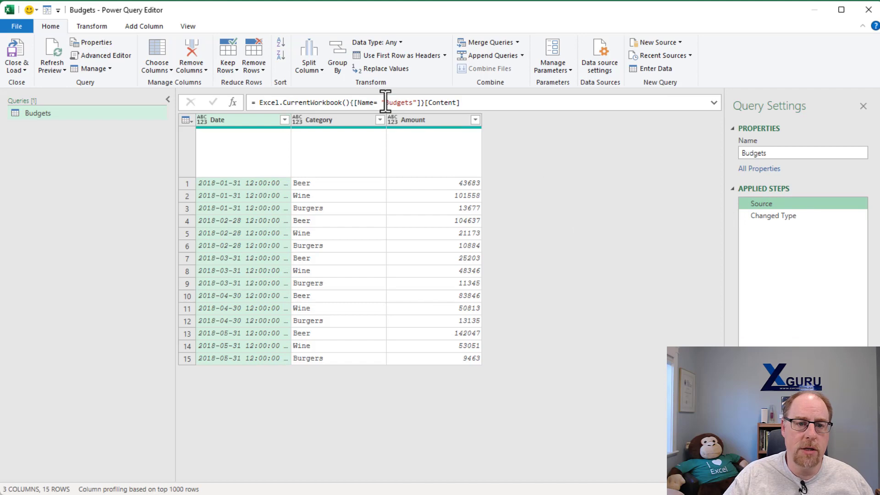
left_click_drag(385, 102, 413, 102)
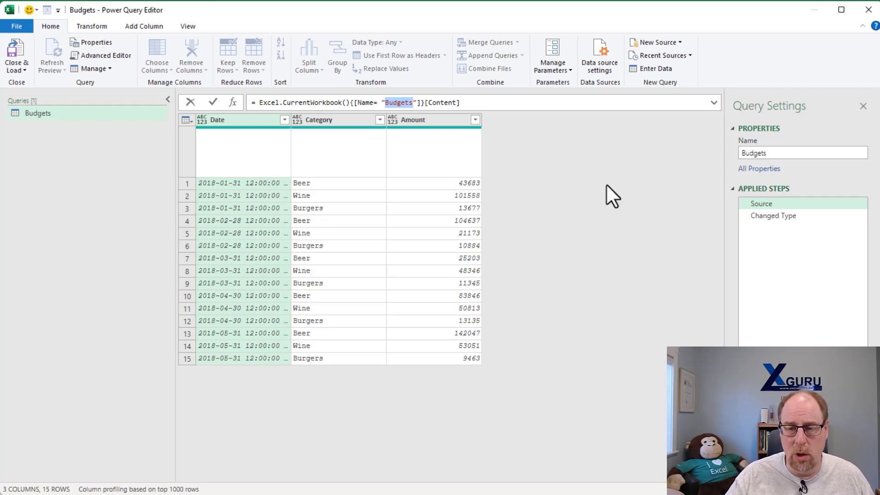
left_click(868, 9)
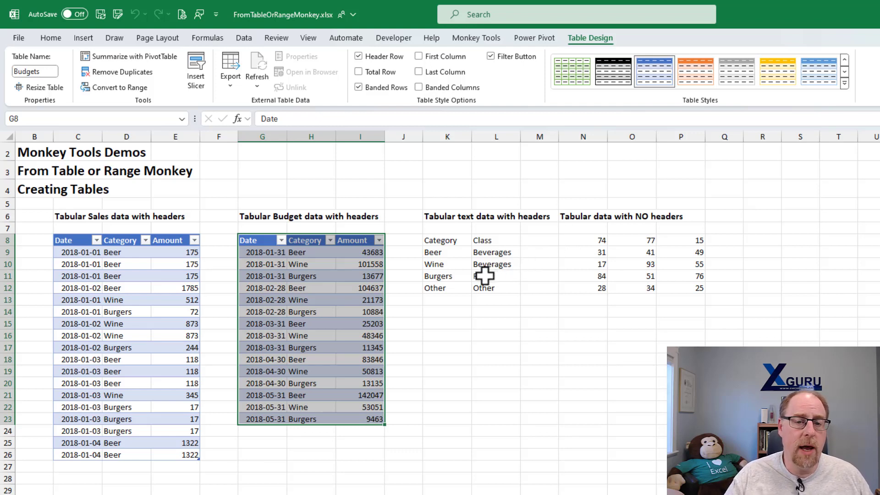
- Get data from the Category/Class range as a table named Categories with headers, and close and load its query
right_click(458, 252)
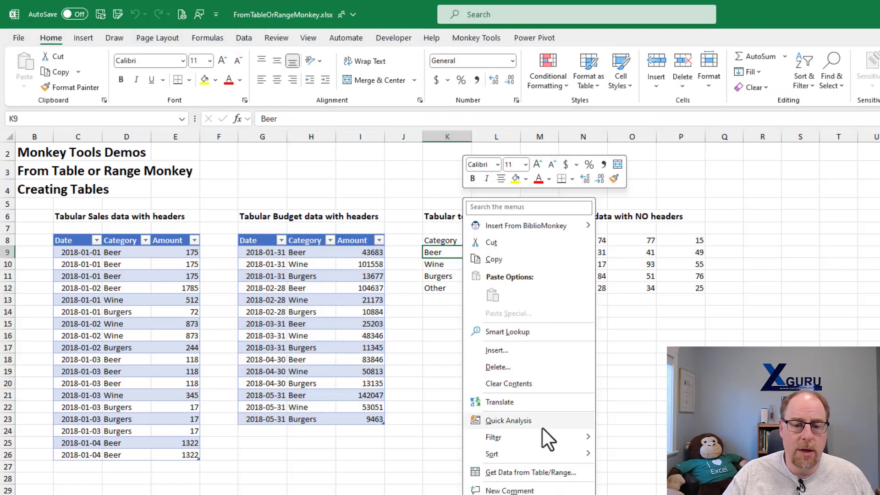
left_click(549, 473)
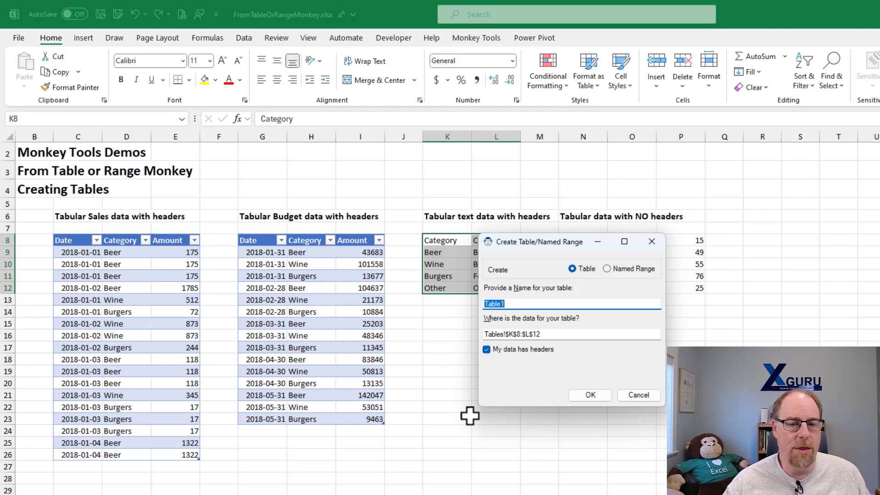
type("Categories")
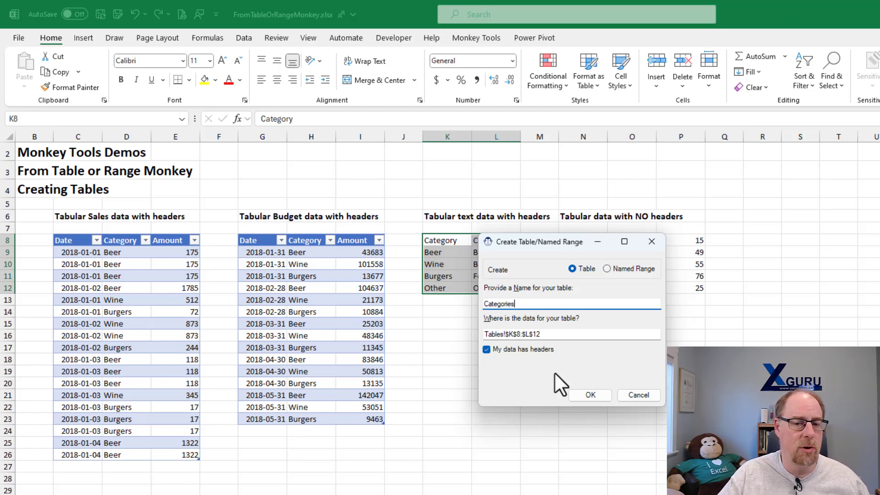
left_click(588, 393)
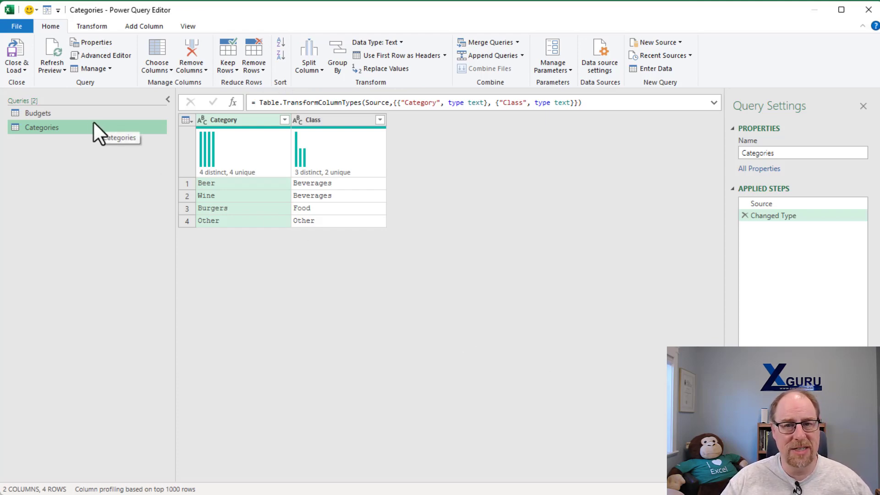
left_click(14, 48)
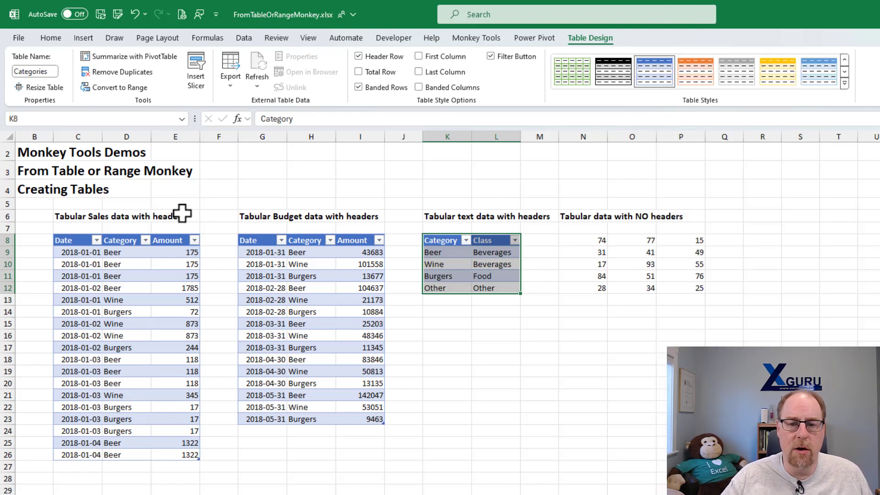
- Convert the data with no headers in N8:P12 into a table named Data, with a connection-only query
left_click(580, 264)
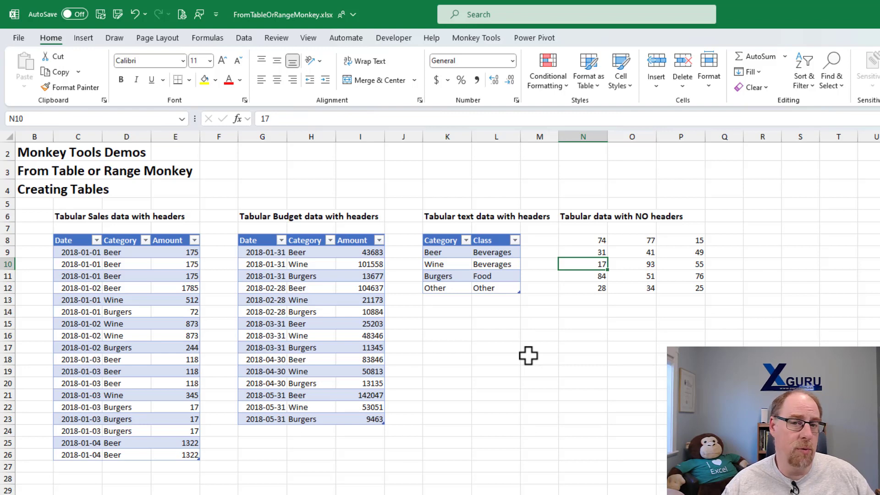
key("ctrl+t")
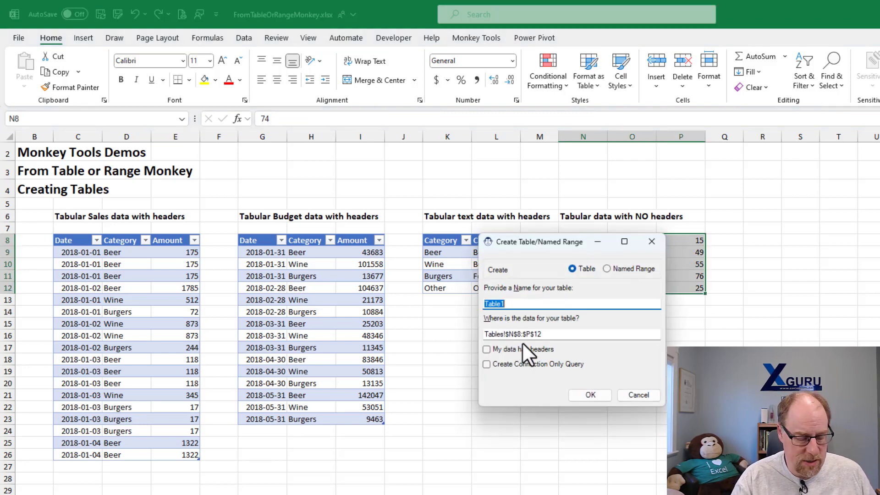
type("Dta")
key("BackSpace")
key("BackSpace")
type("ata")
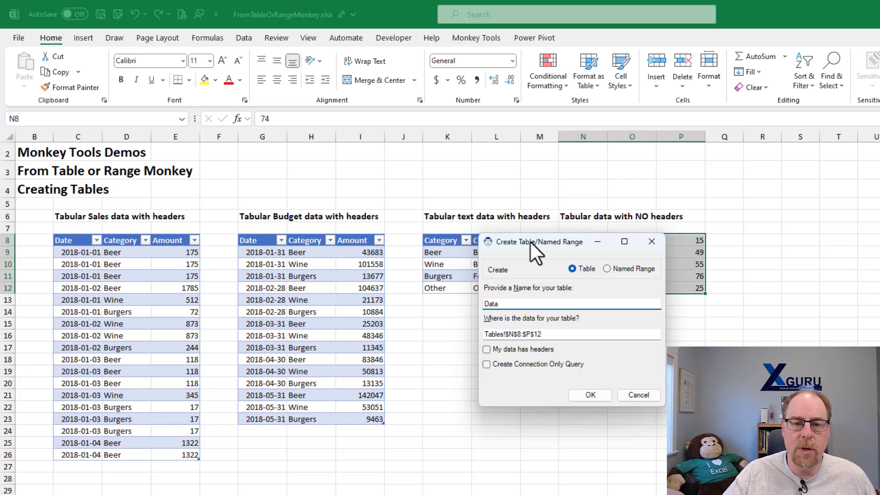
left_click_drag(530, 241, 416, 225)
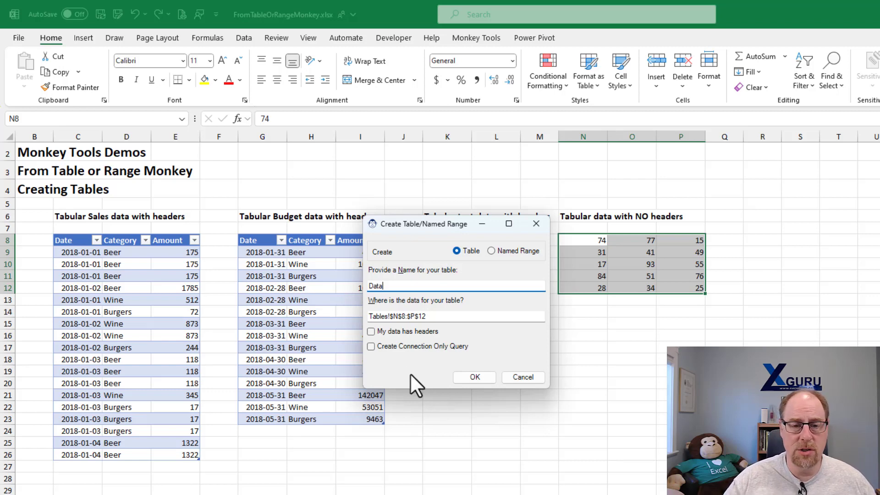
left_click(395, 350)
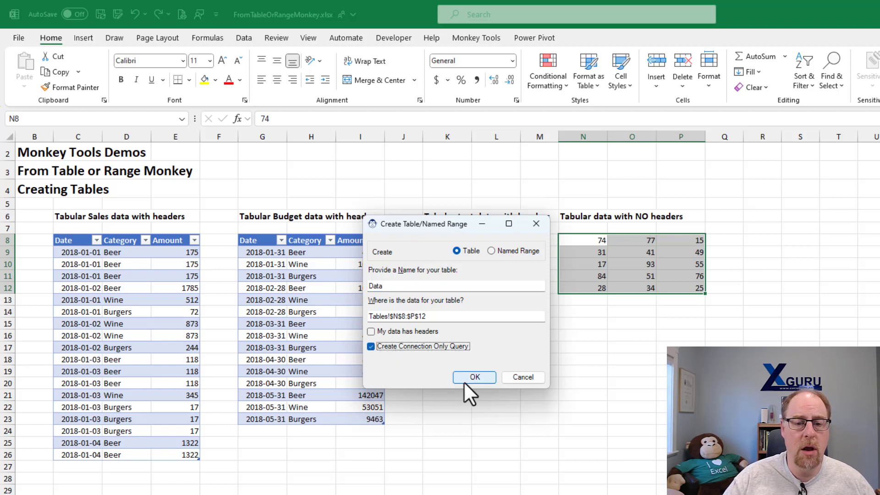
left_click(474, 377)
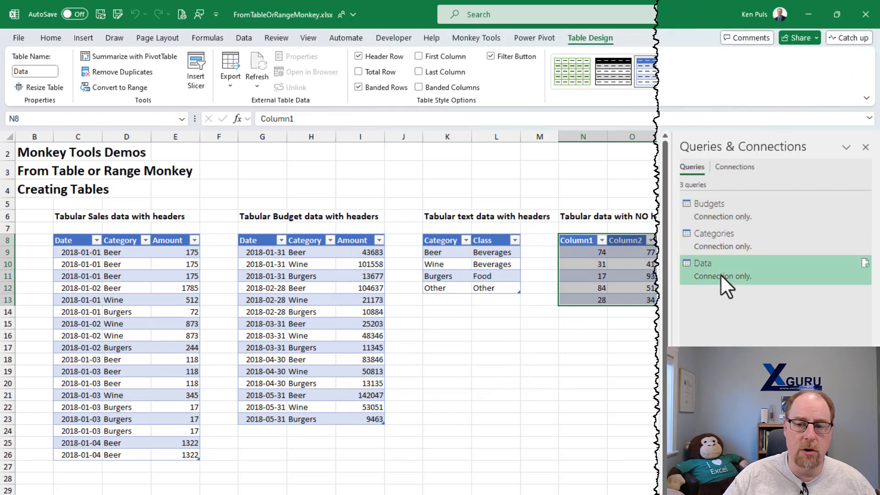
- Open the Data query in Power Query, inspect its Source step, and close the editor
double_click(720, 274)
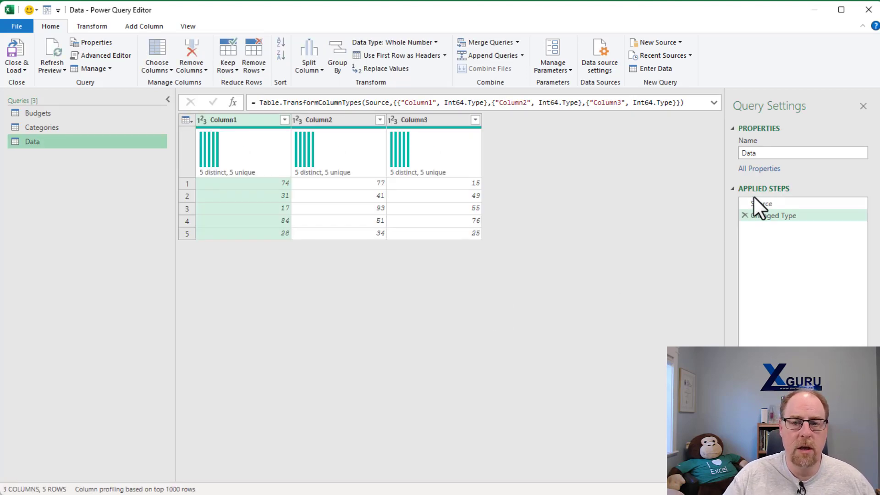
left_click(775, 202)
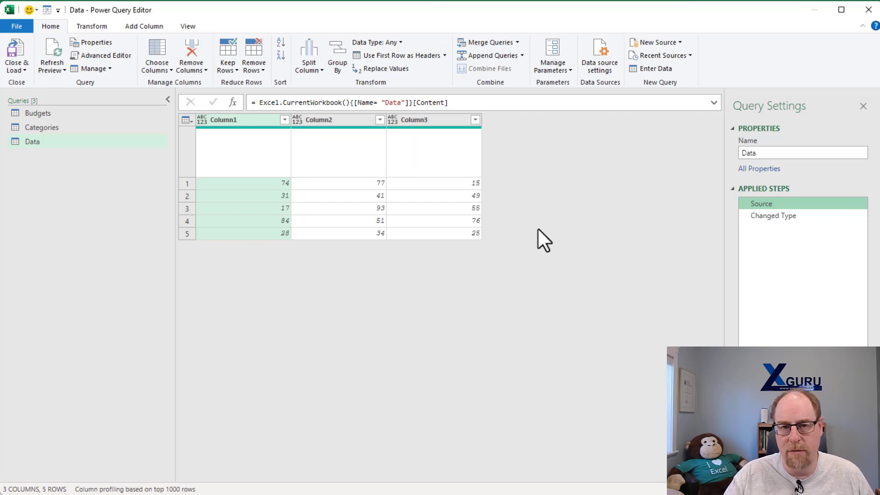
left_click(867, 9)
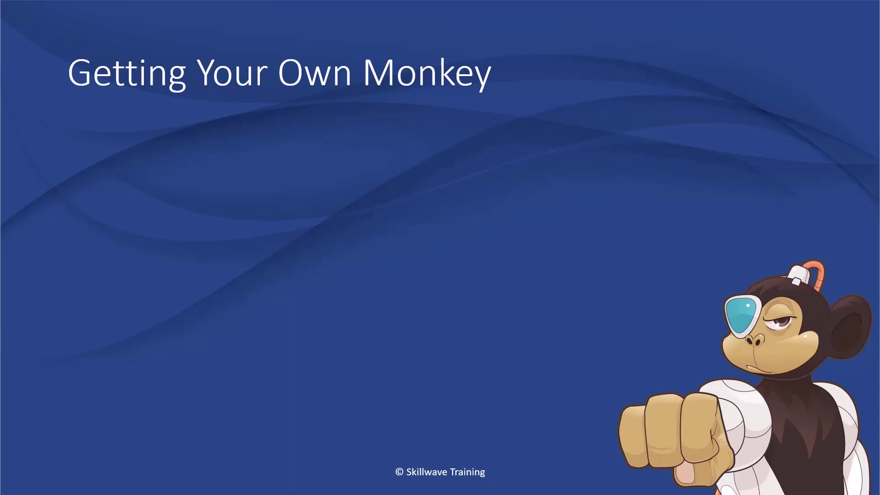
key("Right")
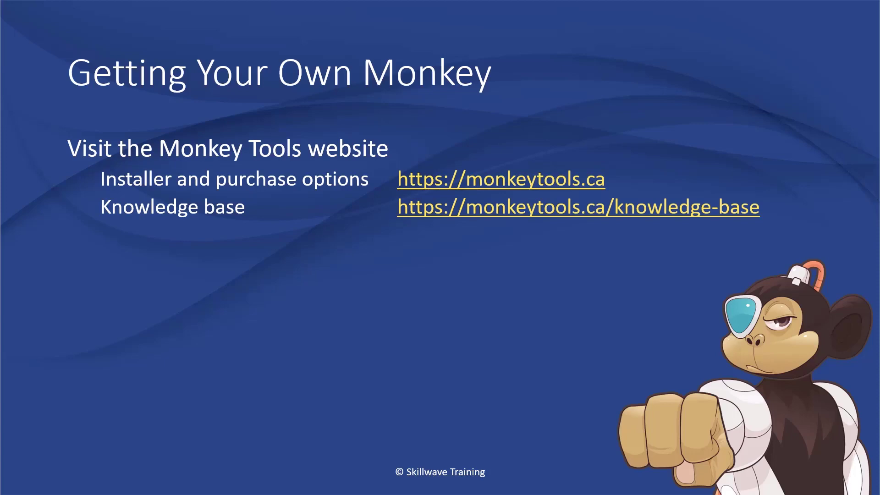
key("Right")
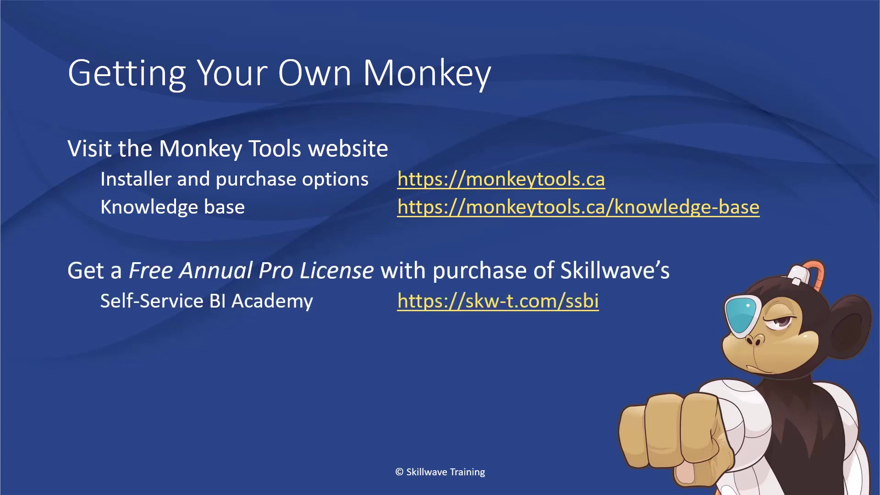